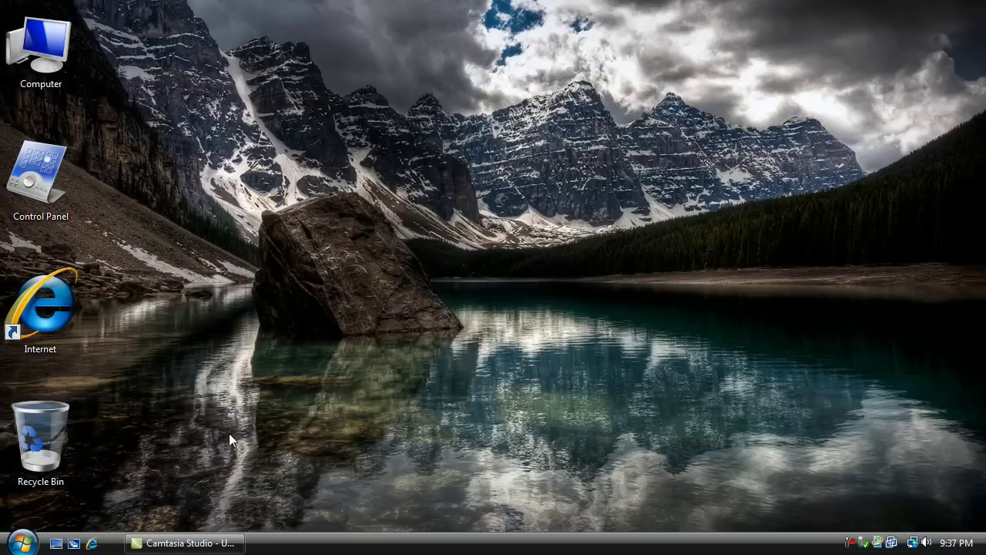
Step: Open the Control Panel and compare its Classic View with the Control Panel Home category view
{"action": "left_click", "coordinate": [21, 542]}
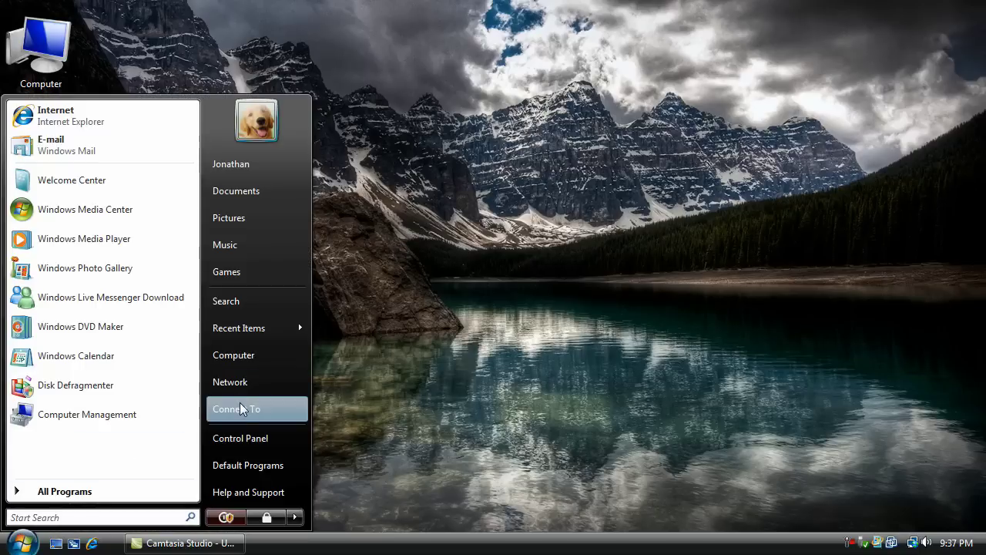
{"action": "left_click", "coordinate": [271, 437]}
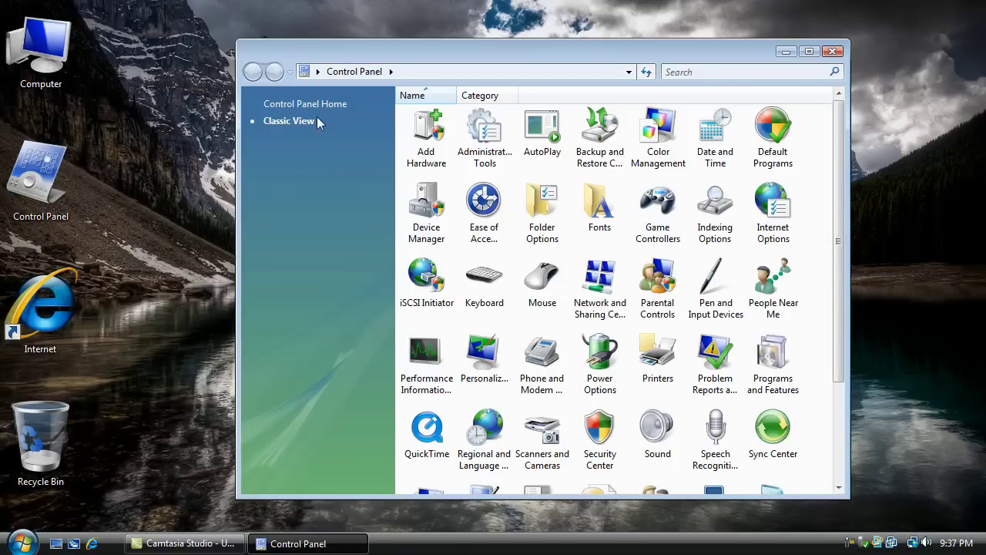
{"action": "left_click", "coordinate": [320, 107]}
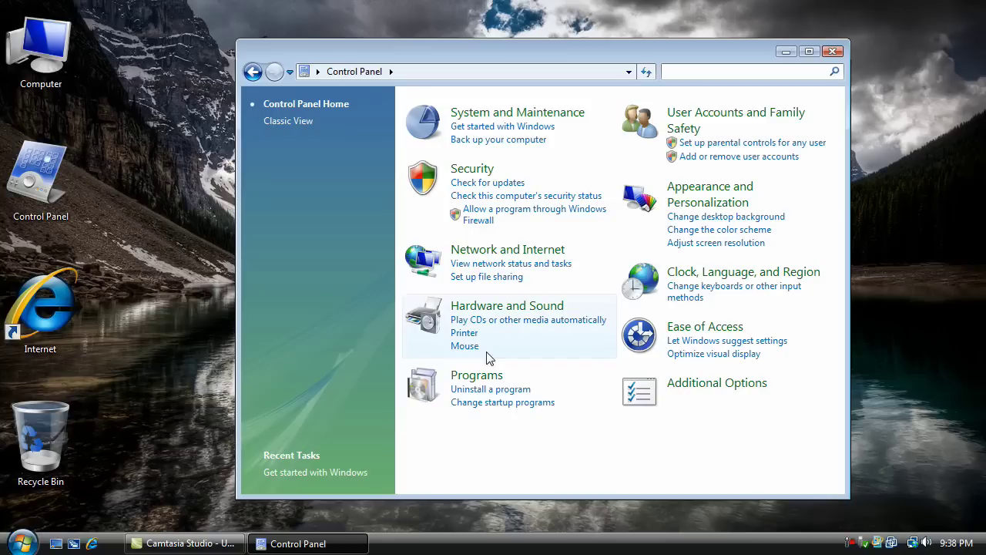
{"action": "left_click", "coordinate": [287, 121]}
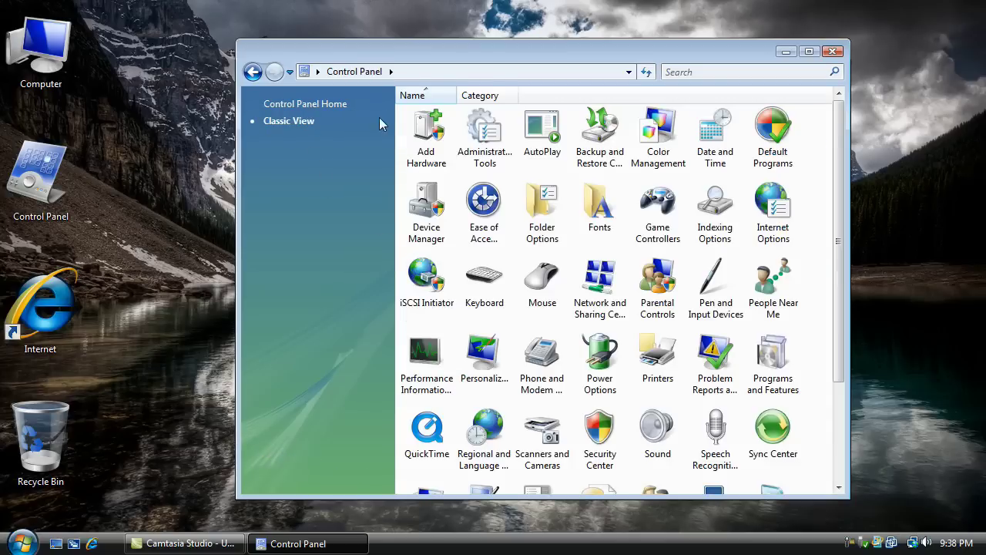
{"action": "left_click", "coordinate": [312, 105]}
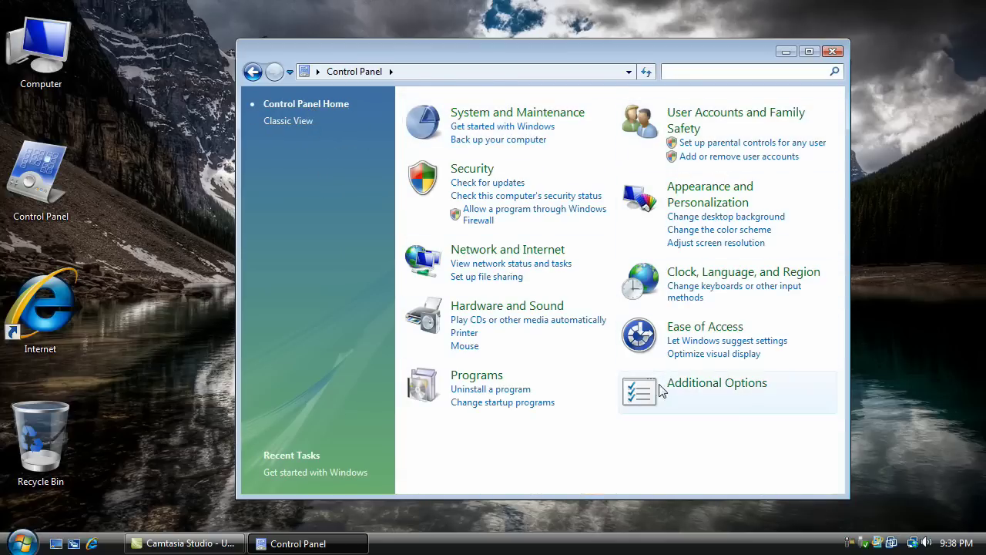
Step: View the Backup and Restore Center from the category view and return the Control Panel to Classic View
{"action": "left_click", "coordinate": [499, 139]}
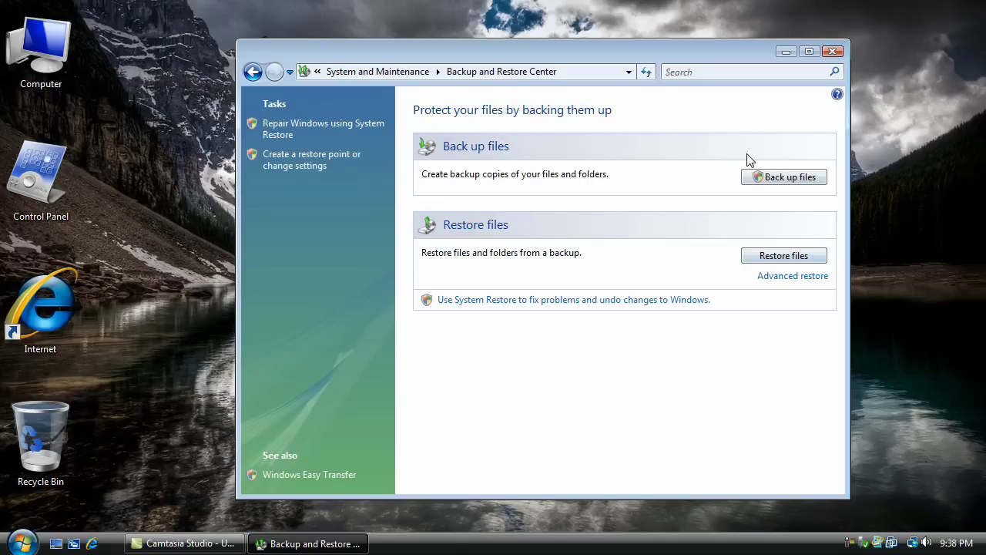
{"action": "left_click", "coordinate": [351, 71]}
{"action": "left_click", "coordinate": [335, 73]}
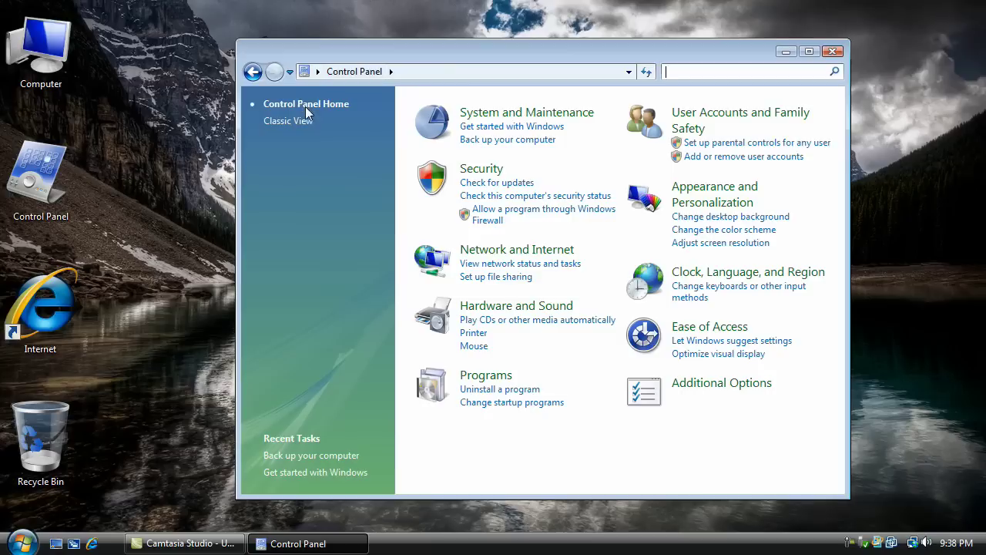
{"action": "left_click", "coordinate": [299, 121]}
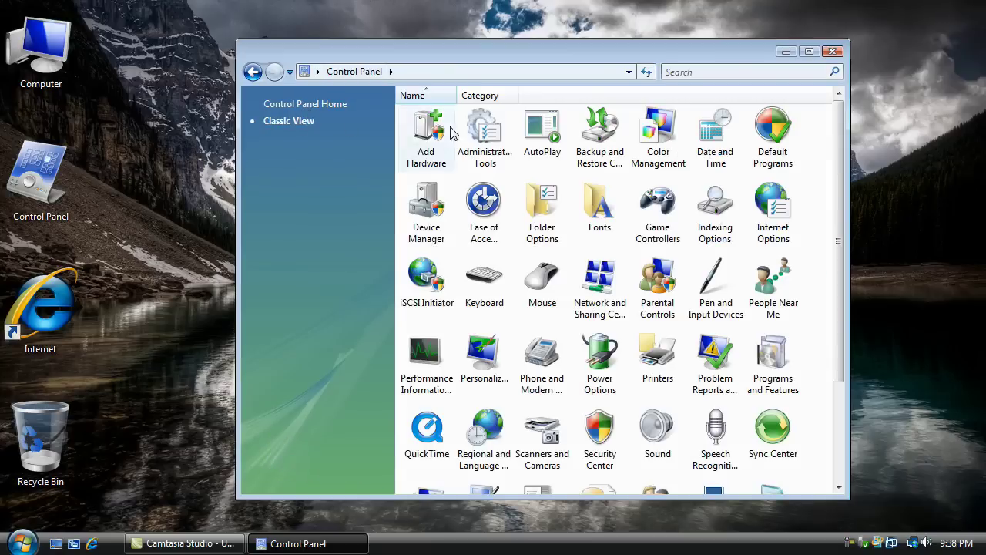
Step: Open Power Options from the Classic View and check the power button in the Start menu
{"action": "mouse_move", "coordinate": [839, 158]}
{"action": "left_mouse_down"}
{"action": "mouse_move", "coordinate": [842, 272]}
{"action": "mouse_move", "coordinate": [839, 148]}
{"action": "left_mouse_up"}
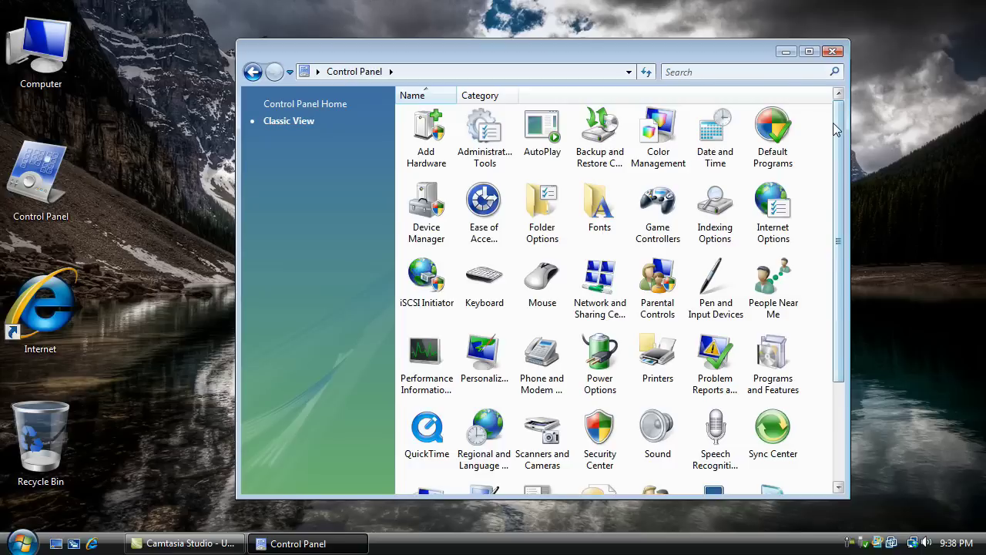
{"action": "left_click_drag", "start_coordinate": [838, 107], "coordinate": [829, 192]}
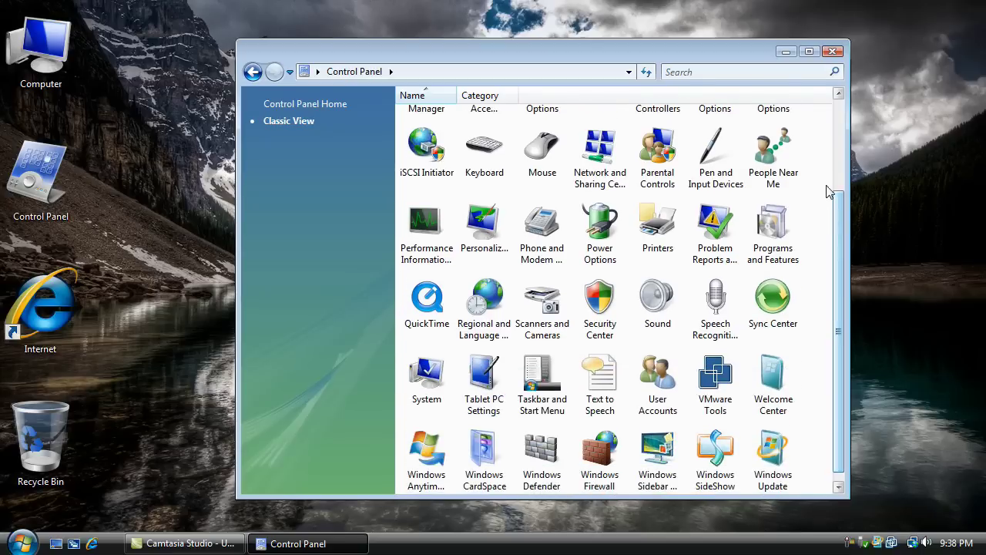
{"action": "double_click", "coordinate": [599, 253]}
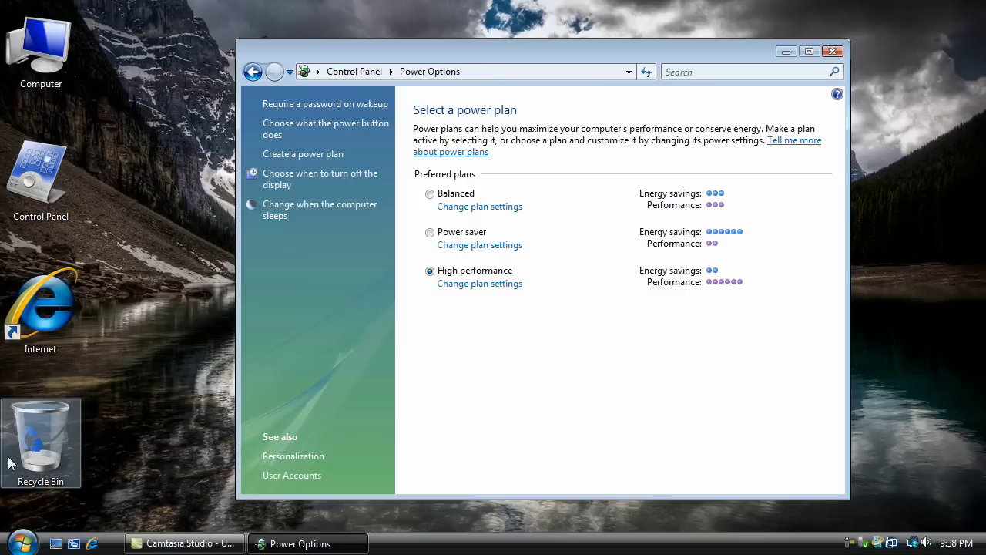
{"action": "left_click", "coordinate": [21, 543]}
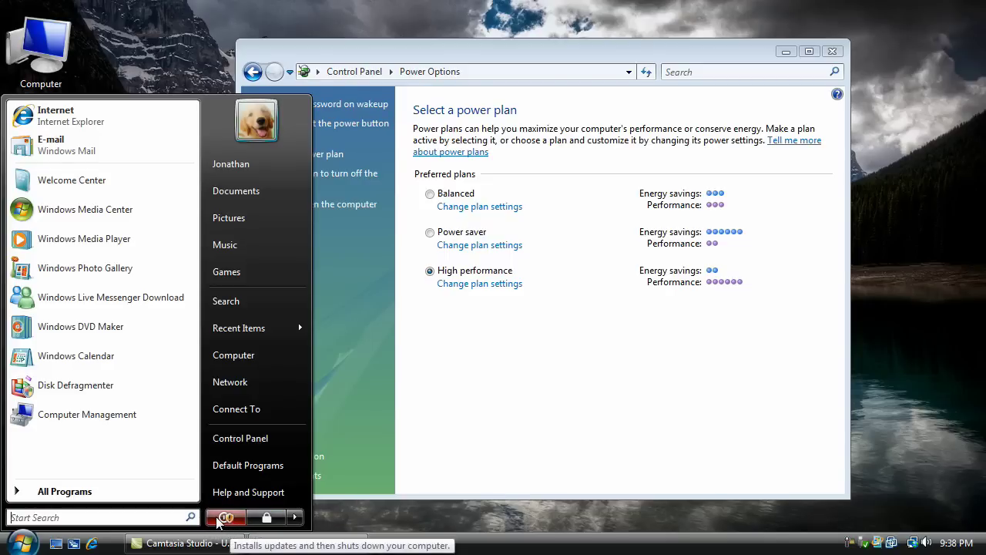
{"action": "left_click", "coordinate": [23, 543]}
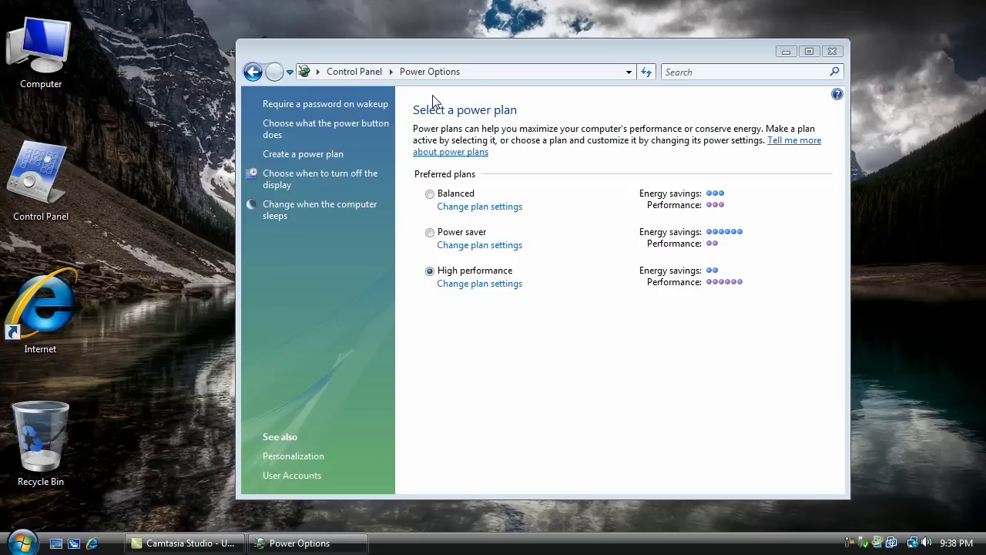
Step: Open the High performance plan's advanced power settings and expand the Start menu power button setting under Power buttons and lid
{"action": "left_click", "coordinate": [440, 279]}
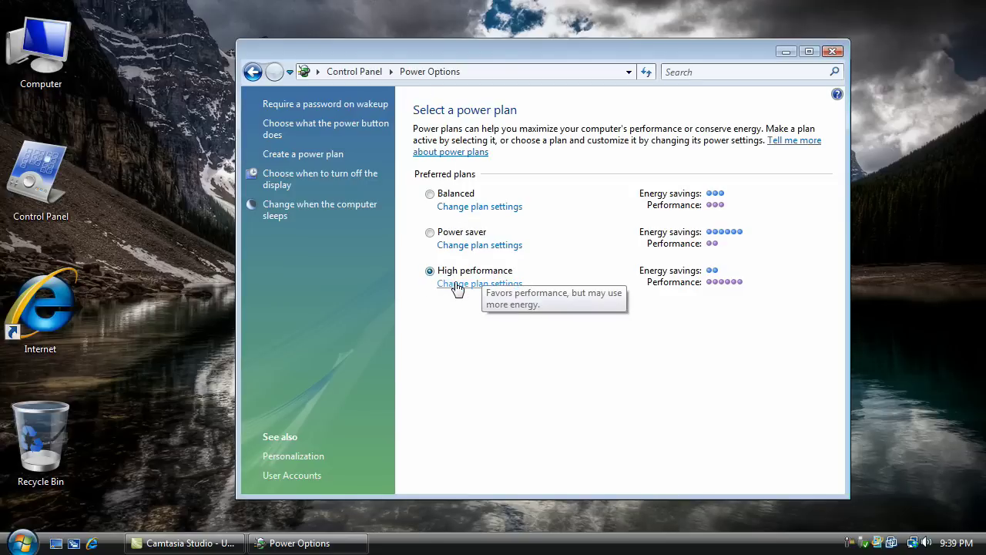
{"action": "left_click", "coordinate": [454, 285]}
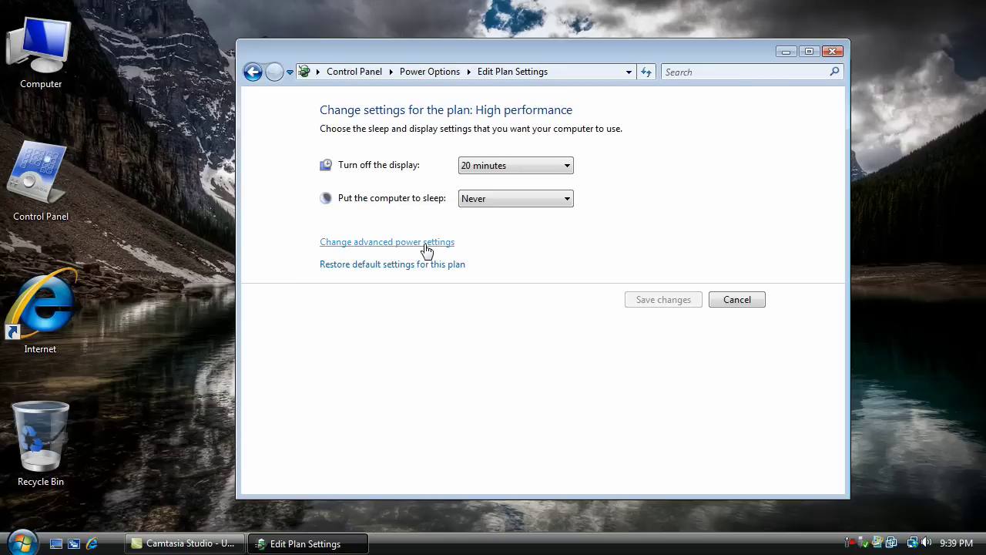
{"action": "left_click", "coordinate": [426, 241]}
{"action": "scroll", "coordinate": [361, 270], "scroll_direction": "down", "scroll_amount": 1}
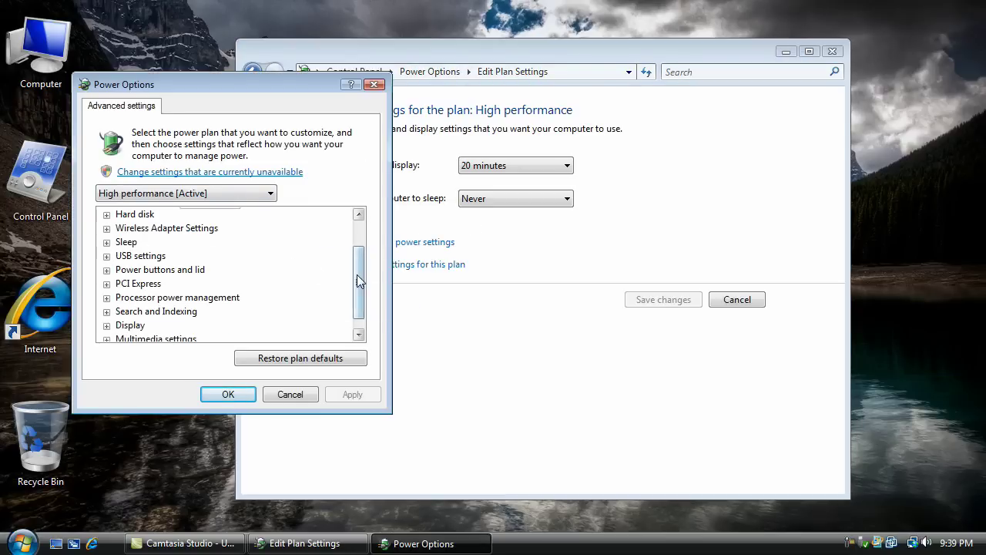
{"action": "scroll", "coordinate": [357, 274], "scroll_direction": "down", "scroll_amount": 1}
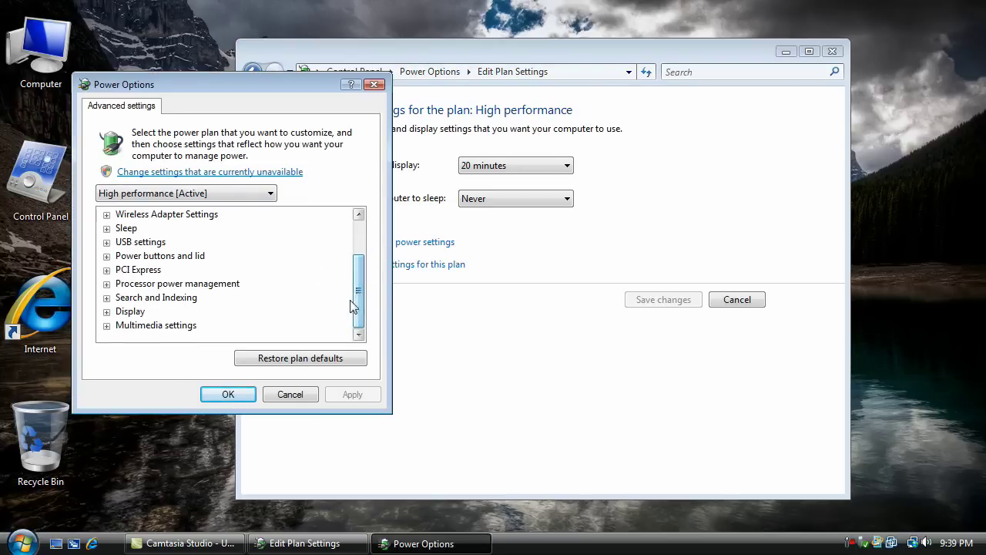
{"action": "left_click", "coordinate": [106, 255]}
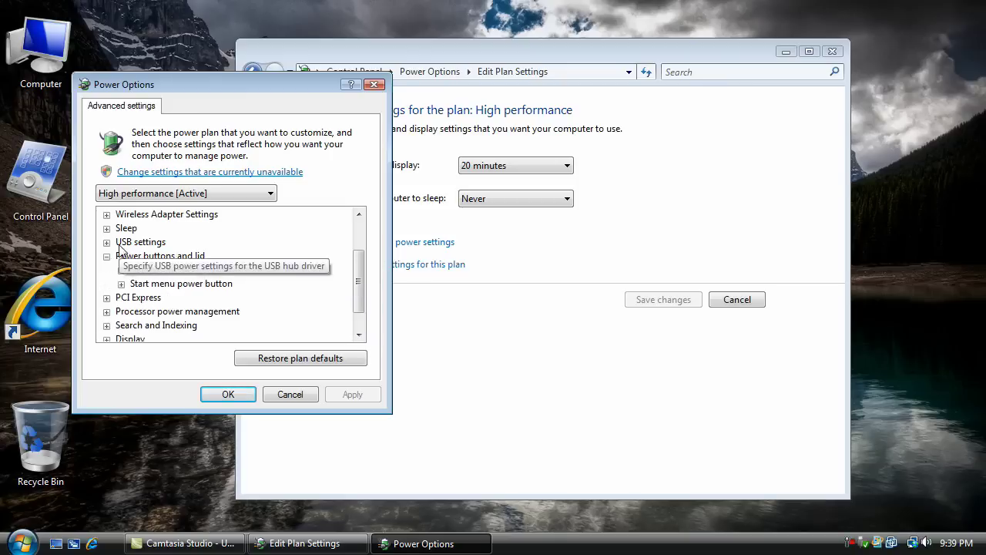
{"action": "left_click", "coordinate": [121, 283]}
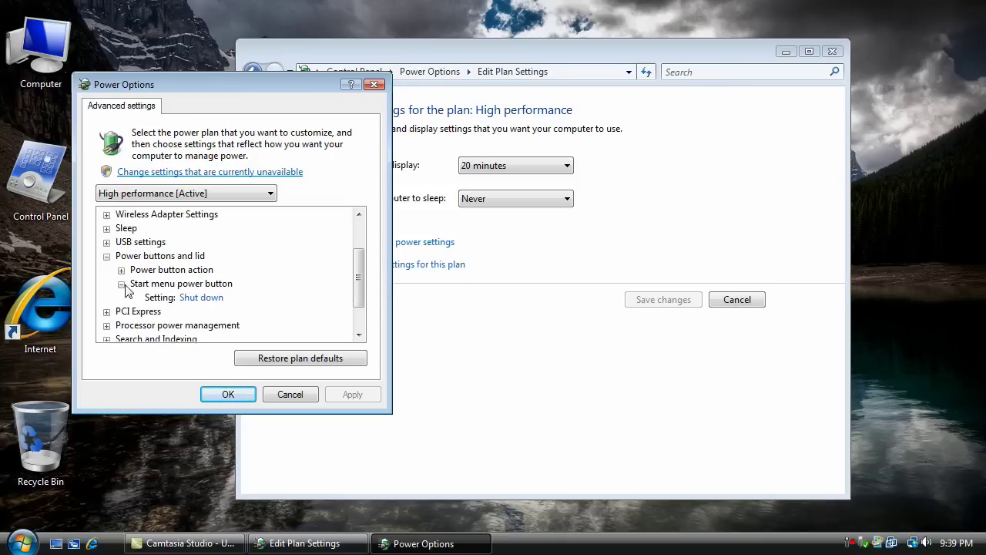
Step: Switch the Start menu power button setting to Sleep and back to Shut down, apply it and close Power Options
{"action": "left_click", "coordinate": [192, 298]}
{"action": "left_click", "coordinate": [205, 299]}
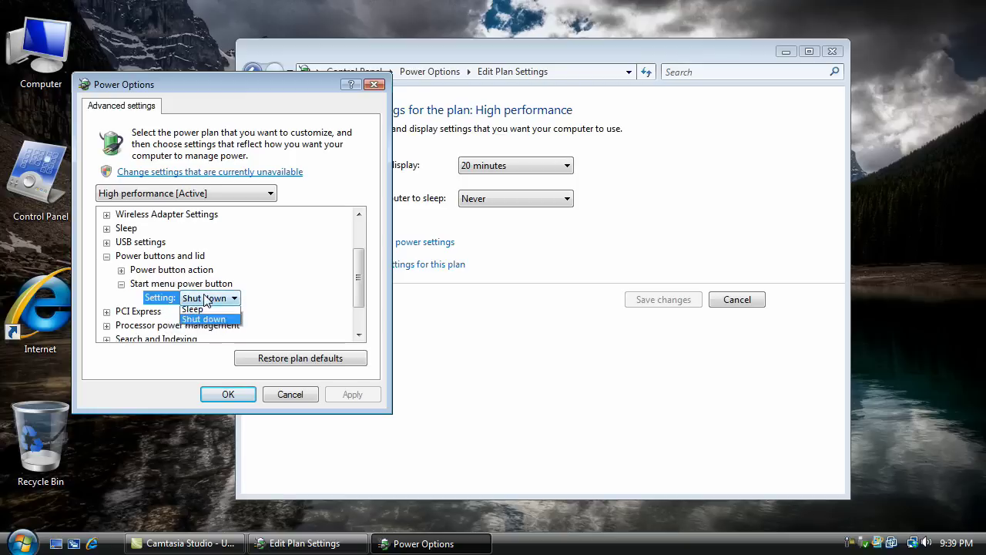
{"action": "left_click", "coordinate": [192, 309]}
{"action": "left_click", "coordinate": [199, 299]}
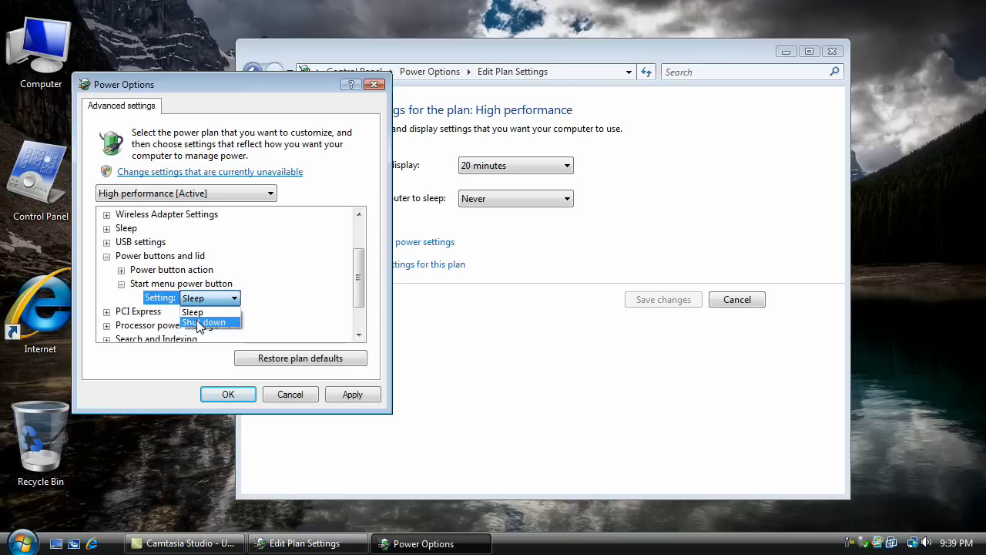
{"action": "left_click", "coordinate": [199, 323]}
{"action": "left_click", "coordinate": [350, 394]}
{"action": "left_click", "coordinate": [250, 394]}
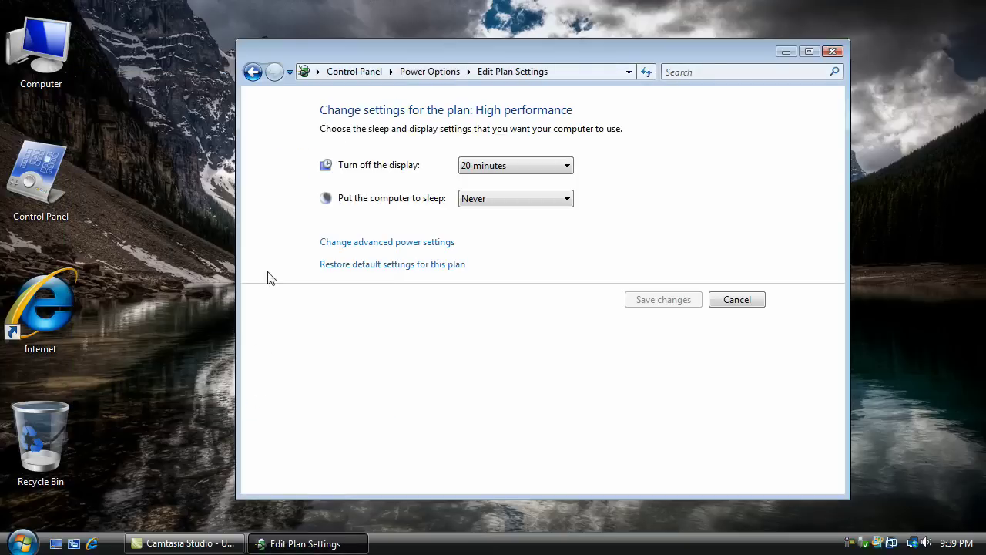
{"action": "left_click", "coordinate": [737, 300]}
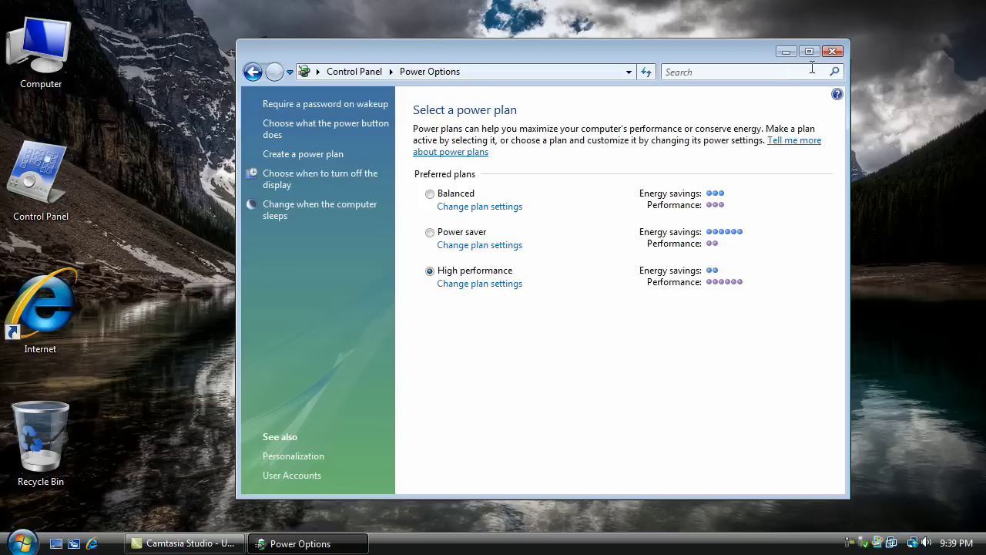
{"action": "left_click", "coordinate": [831, 51]}
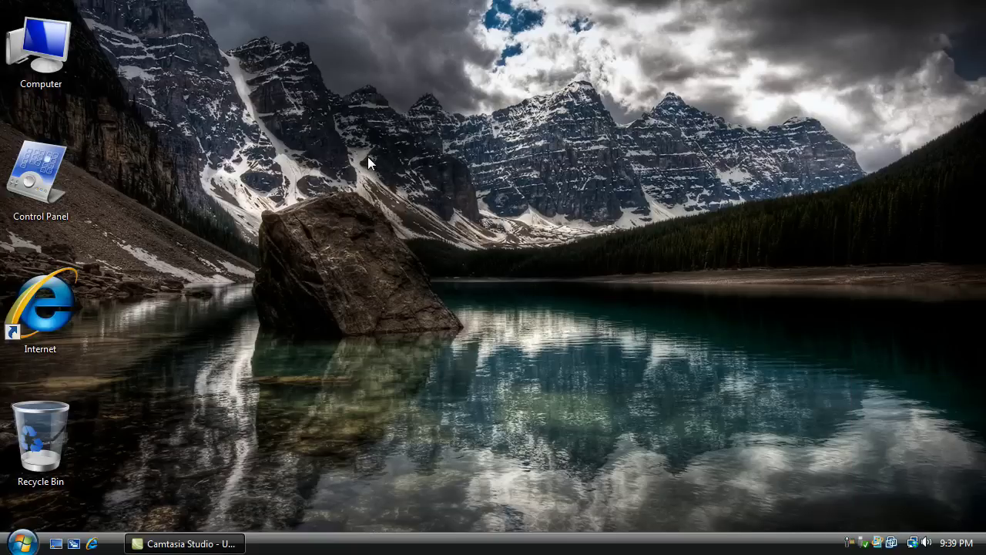
Step: Open User Accounts from the Control Panel and view the User Account Control on/off setting, leaving it without saving
{"action": "left_click", "coordinate": [21, 543]}
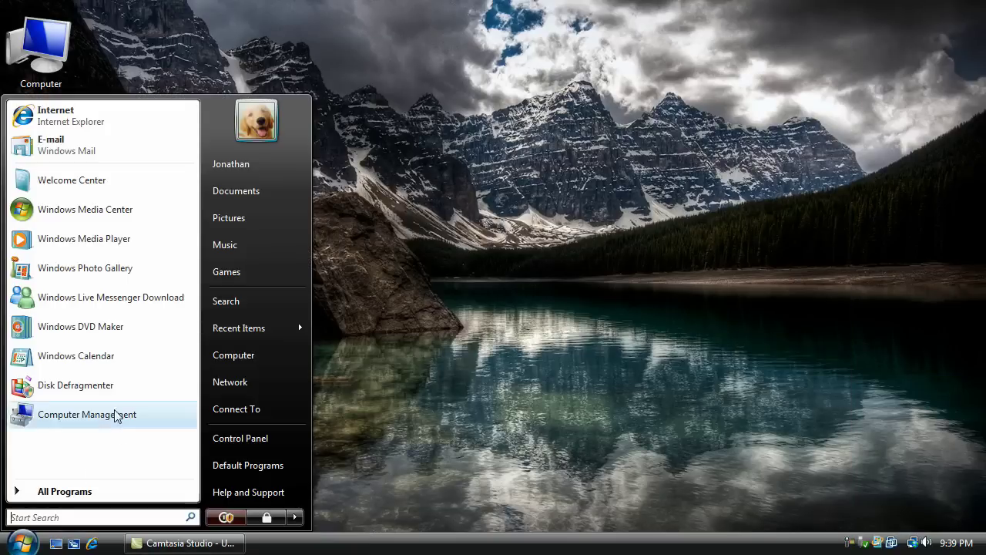
{"action": "left_click", "coordinate": [235, 437]}
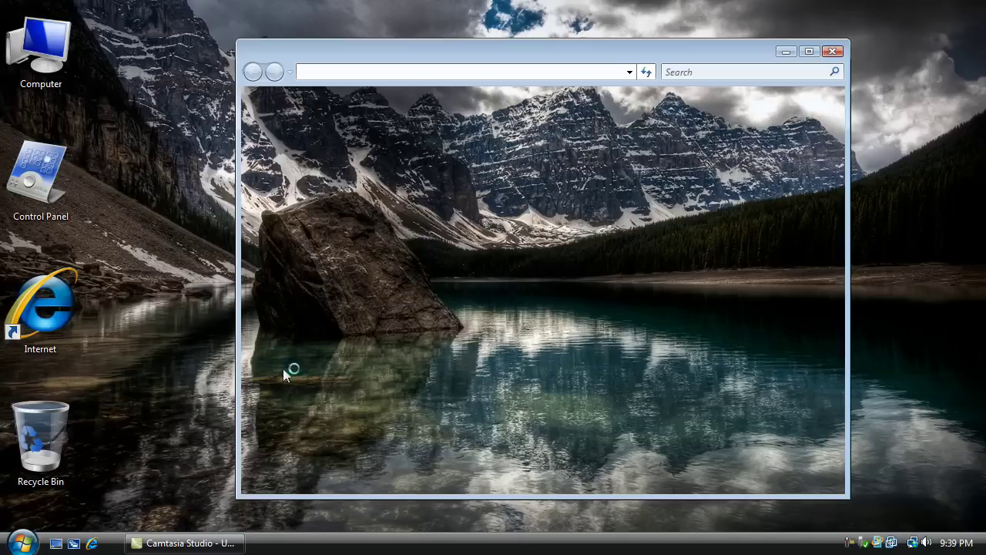
{"action": "scroll", "coordinate": [544, 260], "scroll_direction": "down", "scroll_amount": 3}
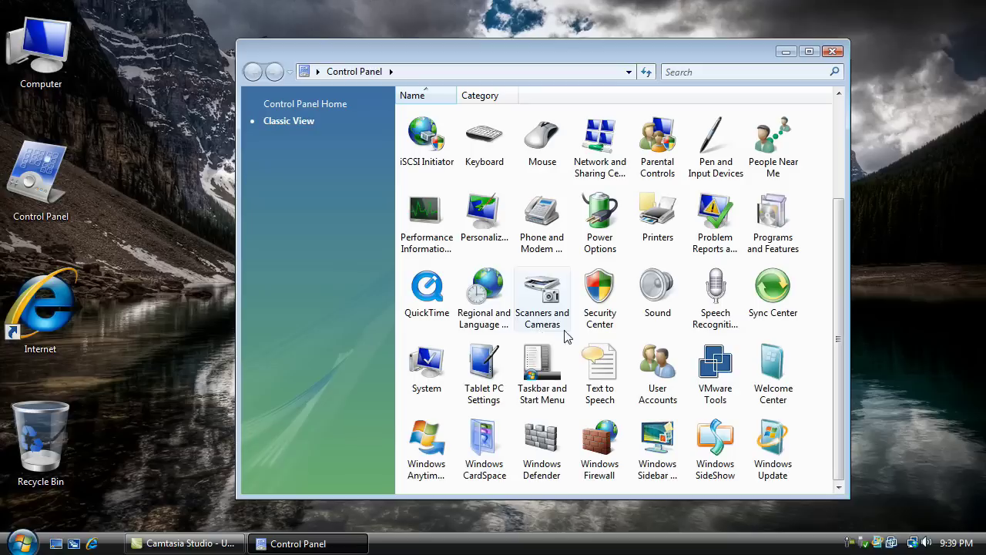
{"action": "left_click", "coordinate": [20, 544]}
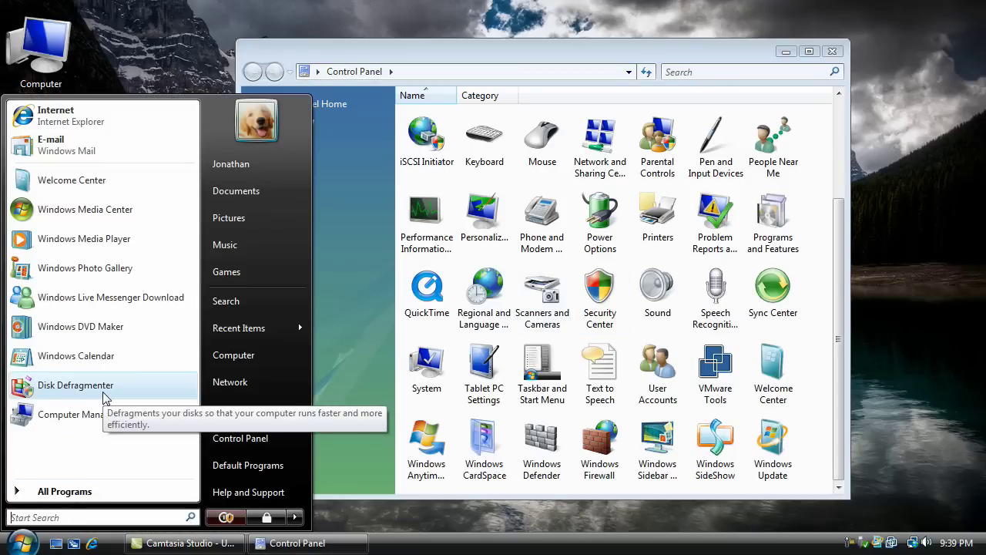
{"action": "left_click", "coordinate": [97, 431]}
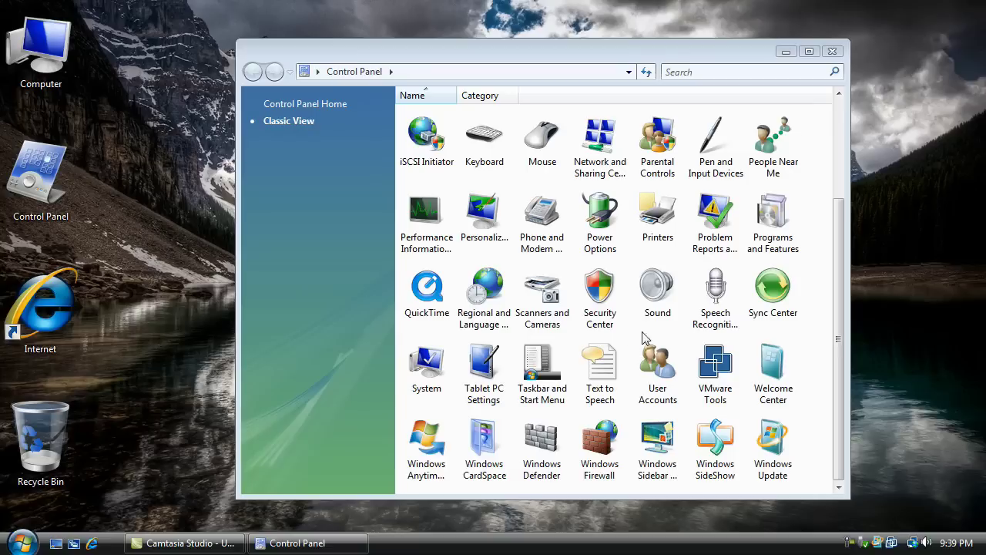
{"action": "double_click", "coordinate": [655, 369]}
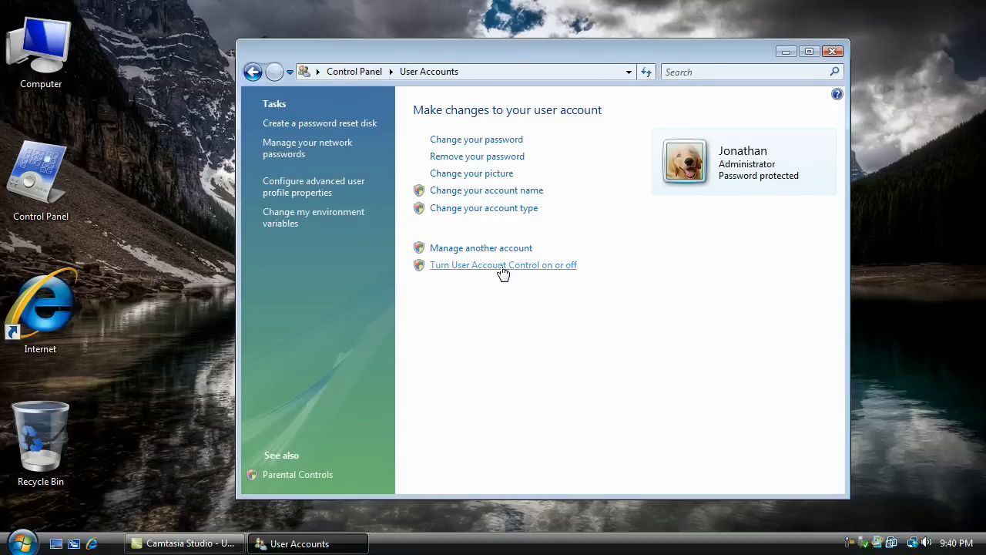
{"action": "left_click", "coordinate": [574, 266]}
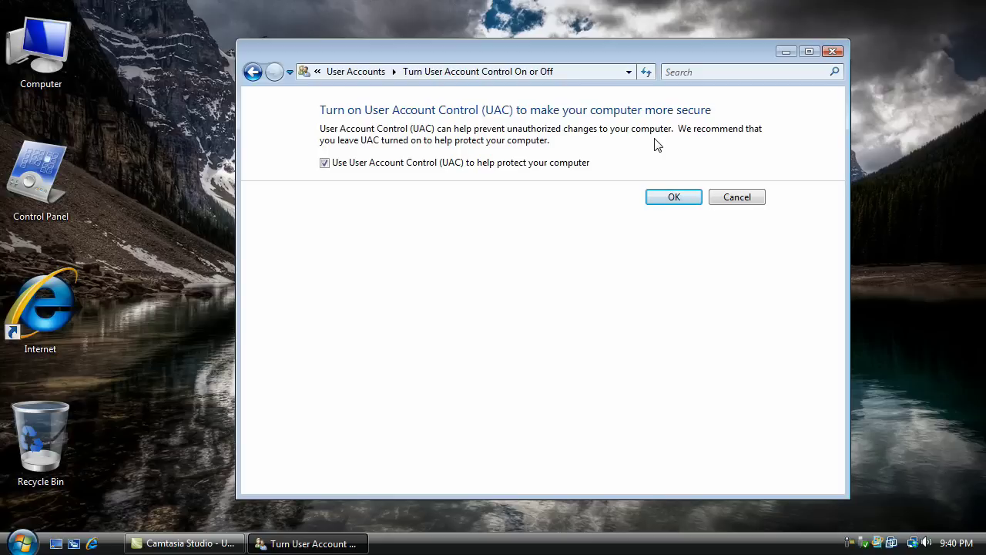
{"action": "left_click", "coordinate": [717, 202]}
Step: Search the Start menu for "disk defrag" and launch Disk Defragmenter
{"action": "left_click", "coordinate": [22, 542]}
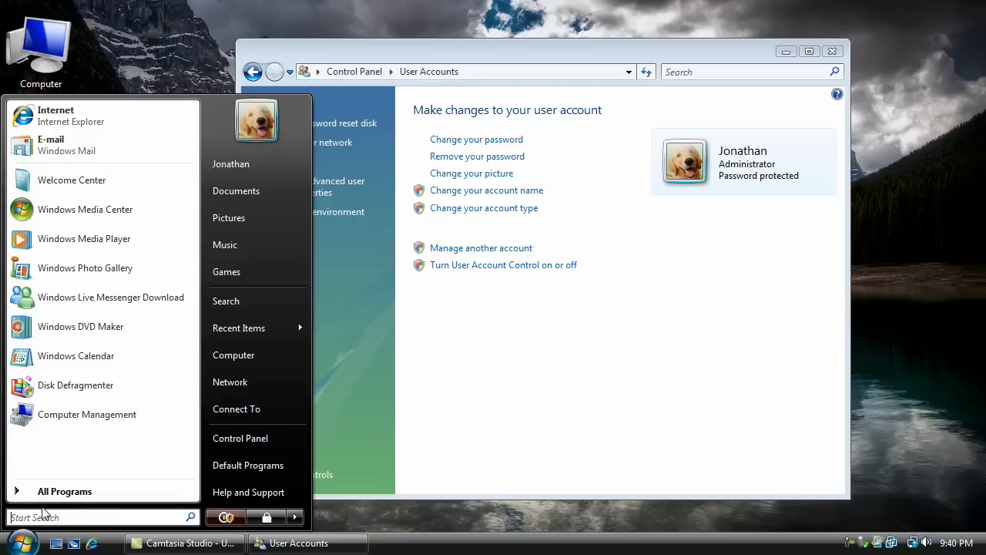
{"action": "type", "text": "disk de"}
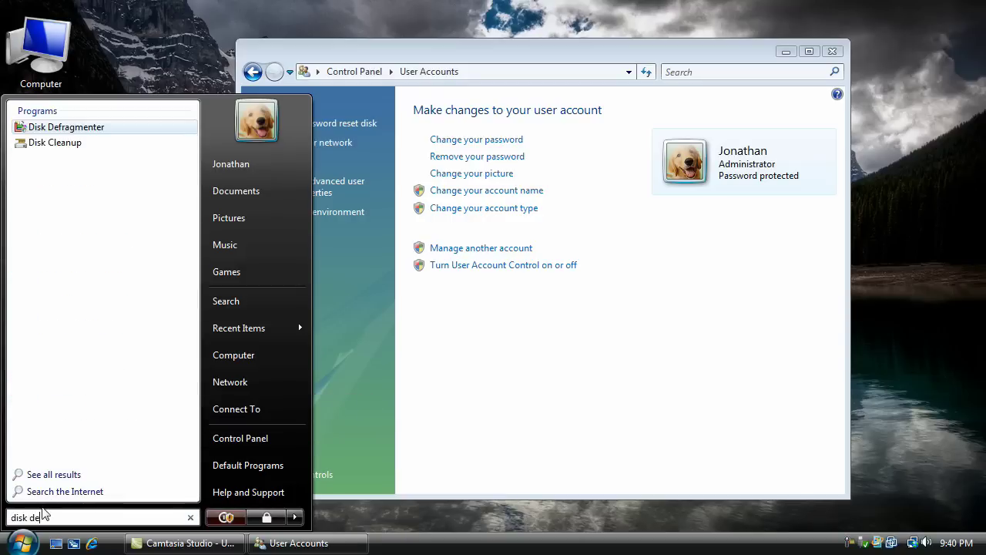
{"action": "type", "text": "frag"}
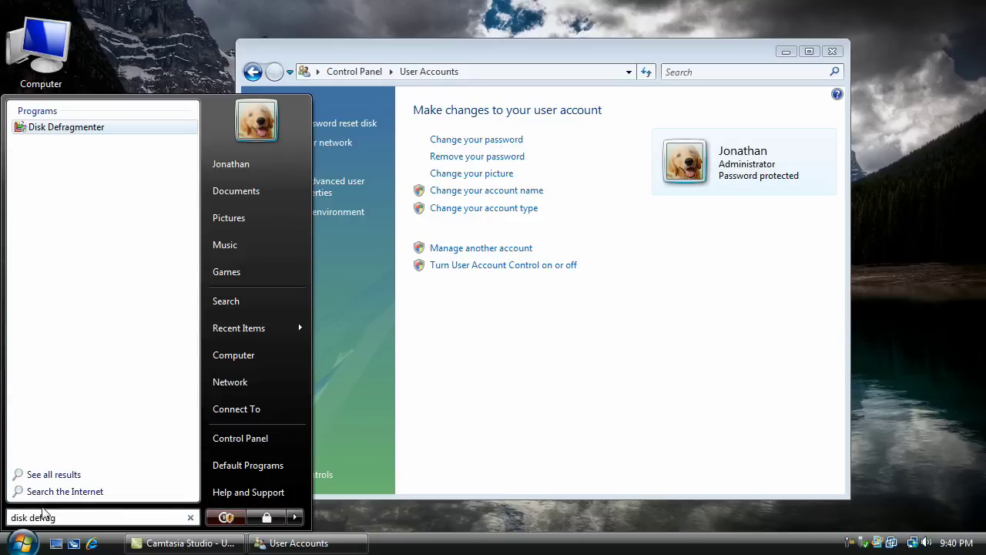
{"action": "left_click", "coordinate": [97, 127]}
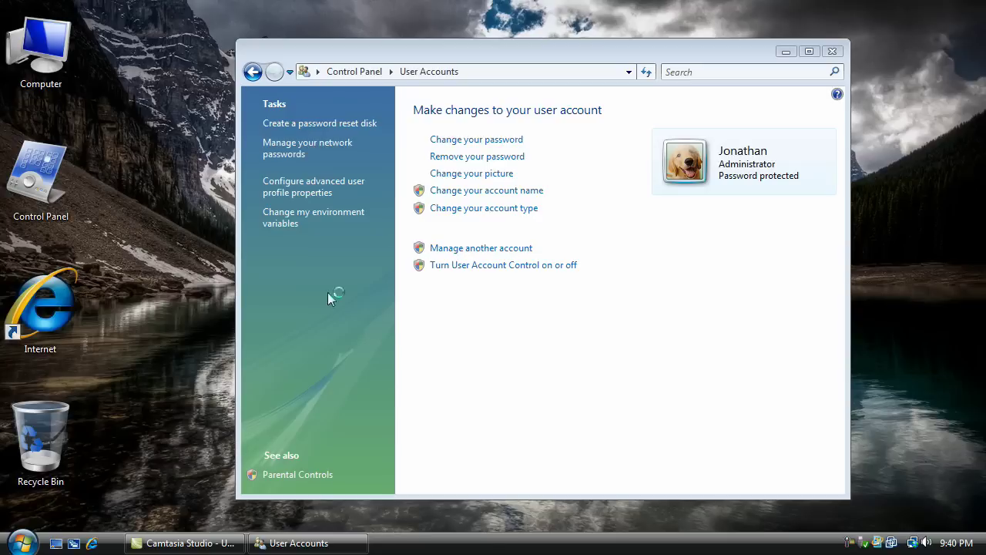
Step: Close the User Accounts window, view the schedule settings in Disk Defragmenter and close it without changes
{"action": "left_click", "coordinate": [832, 51]}
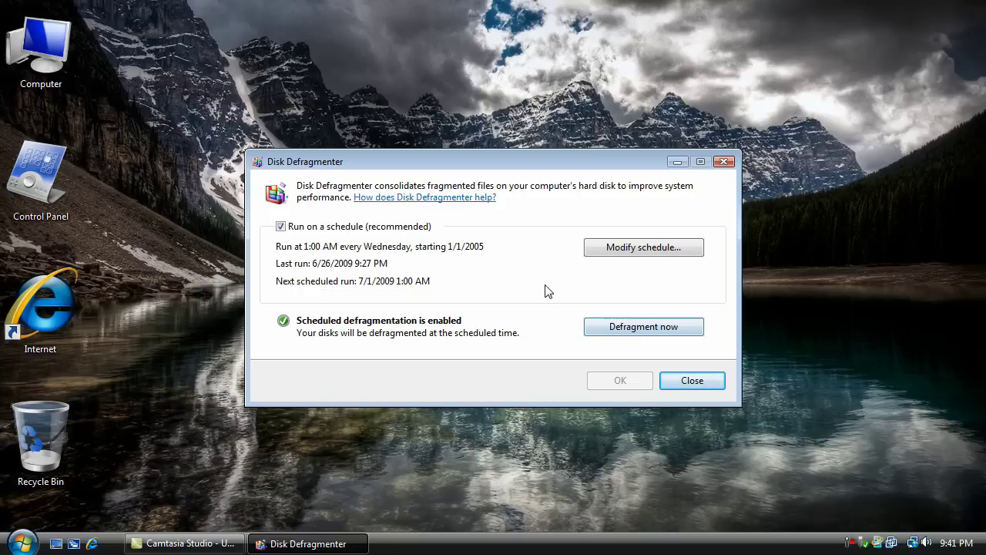
{"action": "left_click", "coordinate": [680, 383]}
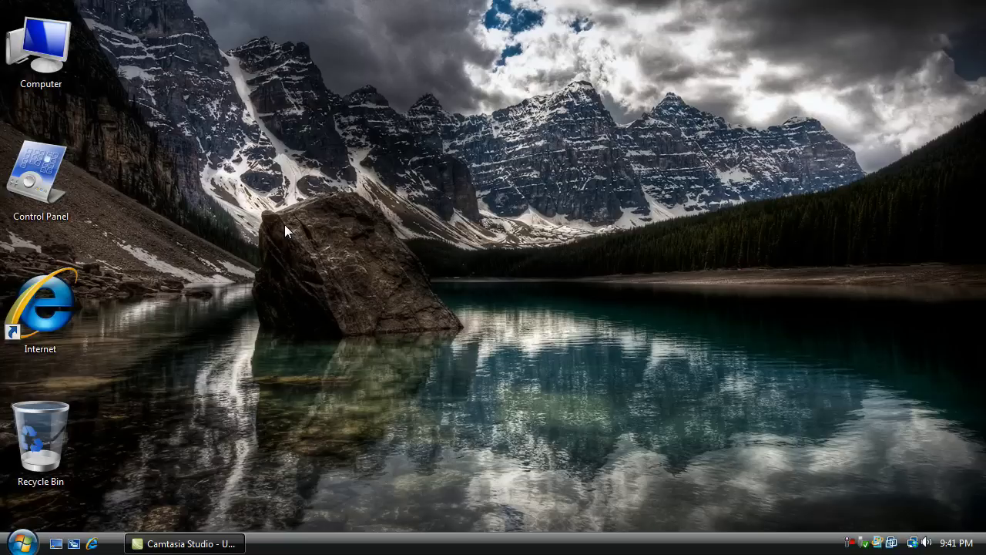
{"action": "left_click_drag", "start_coordinate": [262, 214], "coordinate": [448, 353]}
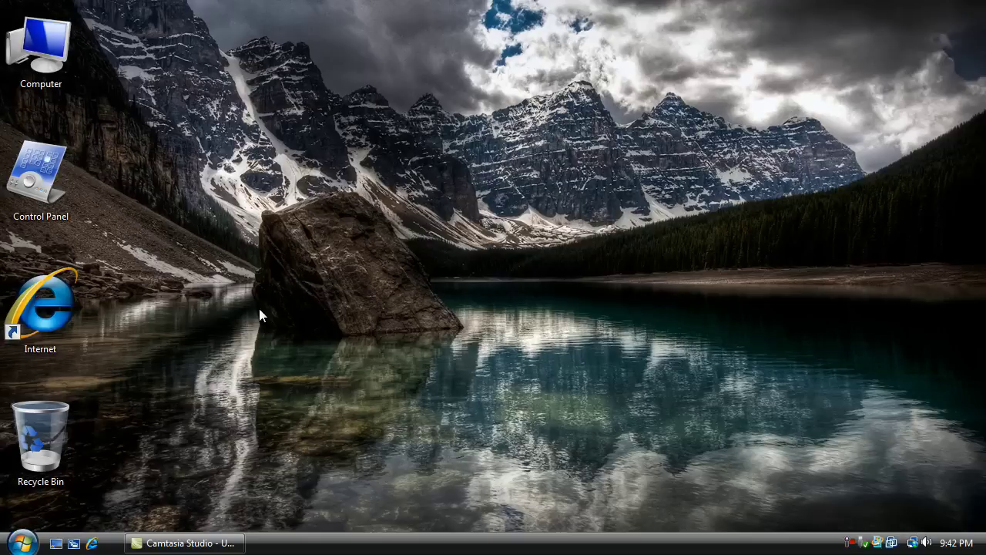
Step: Find the Freecell shortcut in the Games folder of the installed programs and open its properties
{"action": "left_click", "coordinate": [23, 544]}
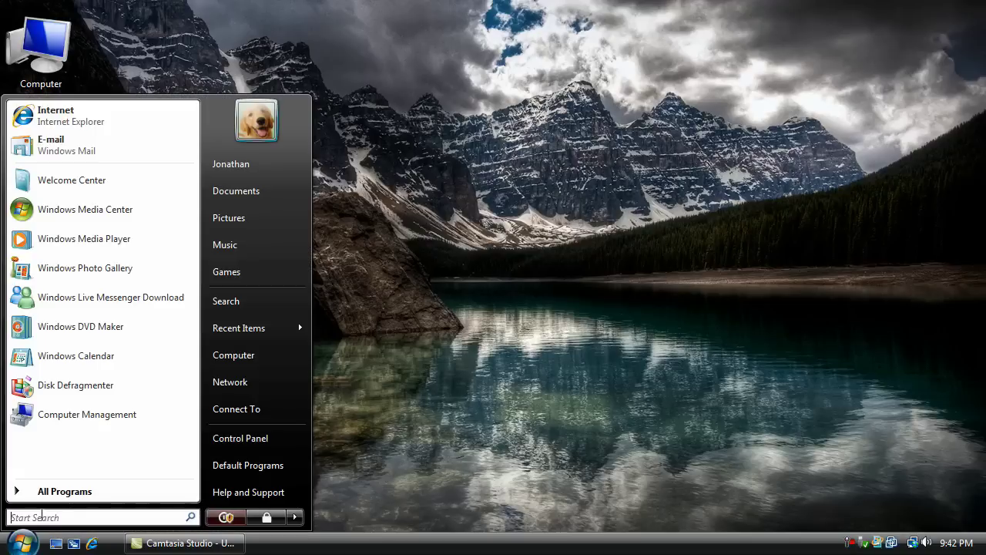
{"action": "left_click", "coordinate": [65, 492]}
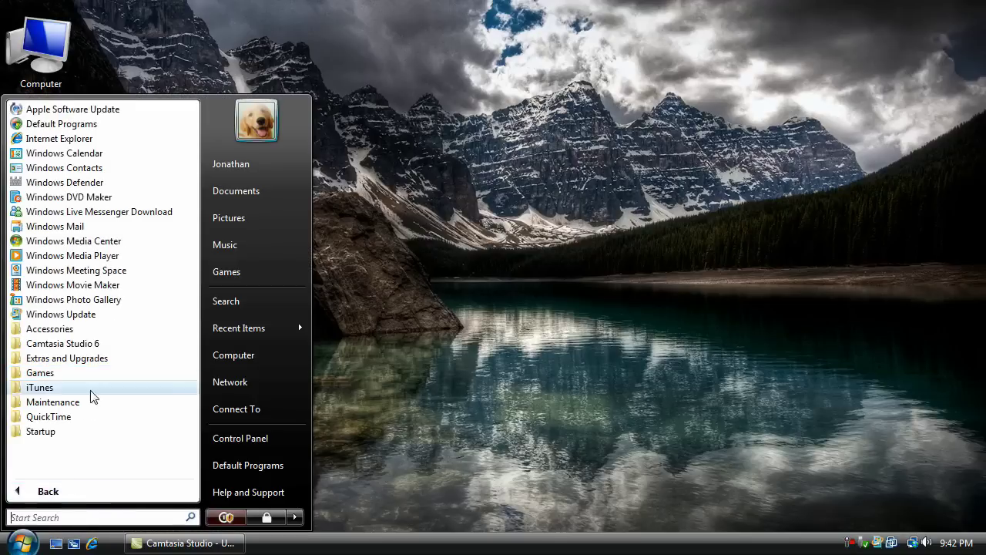
{"action": "left_click", "coordinate": [99, 328]}
{"action": "left_click", "coordinate": [65, 210]}
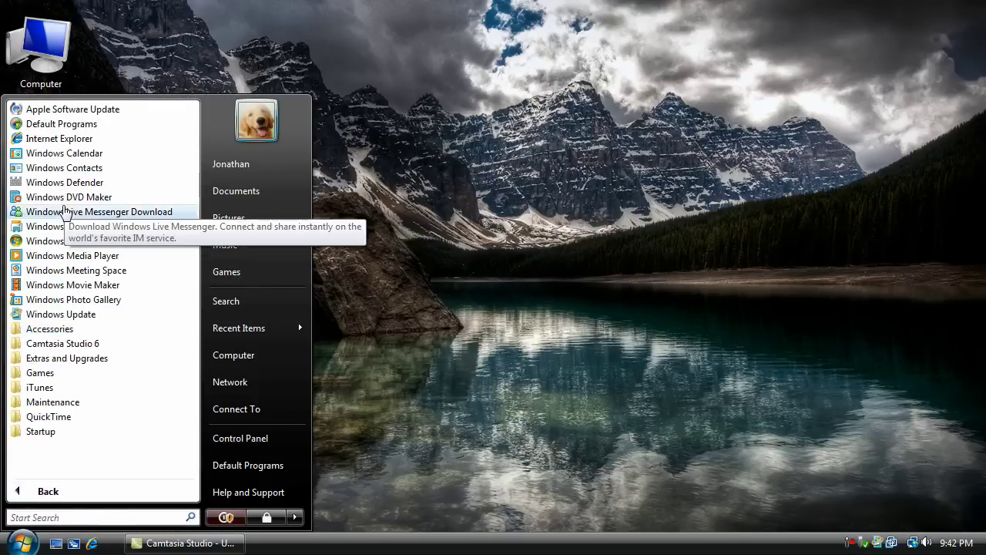
{"action": "left_click", "coordinate": [46, 373]}
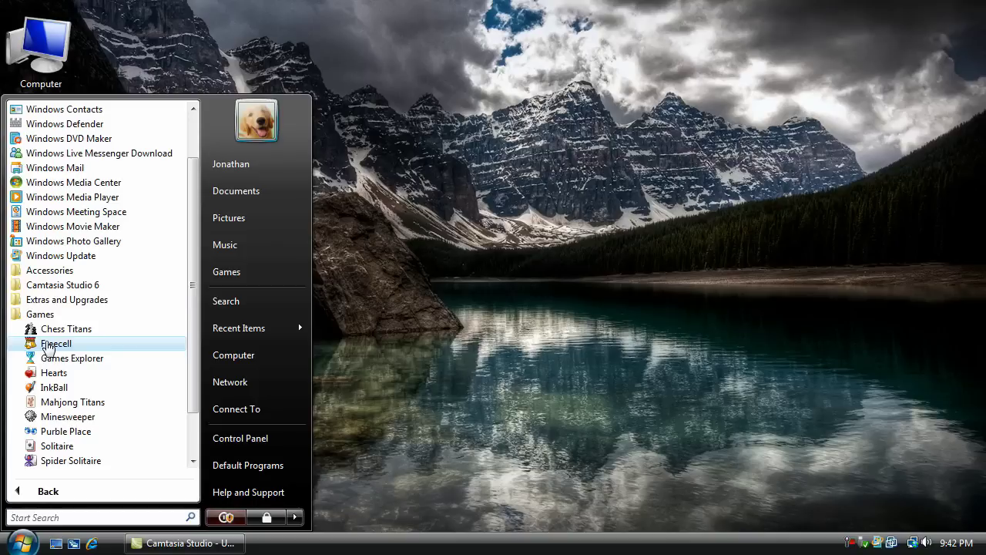
{"action": "right_click", "coordinate": [49, 348]}
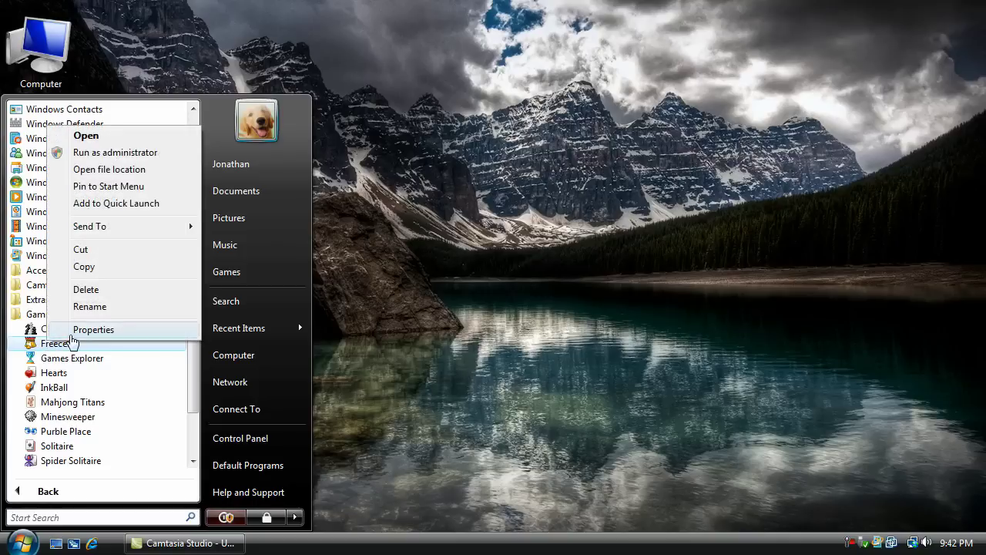
{"action": "left_click", "coordinate": [78, 331]}
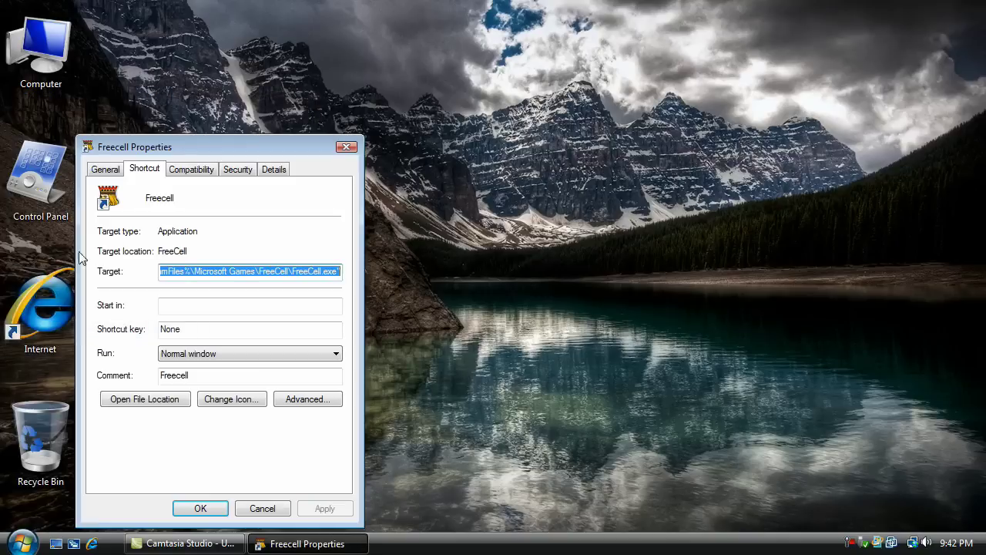
Step: View Freecell's compatibility mode settings with the properties dialog moved nearer the middle of the desktop, and close the dialog
{"action": "left_click", "coordinate": [188, 167]}
{"action": "left_click_drag", "start_coordinate": [219, 145], "coordinate": [377, 125]}
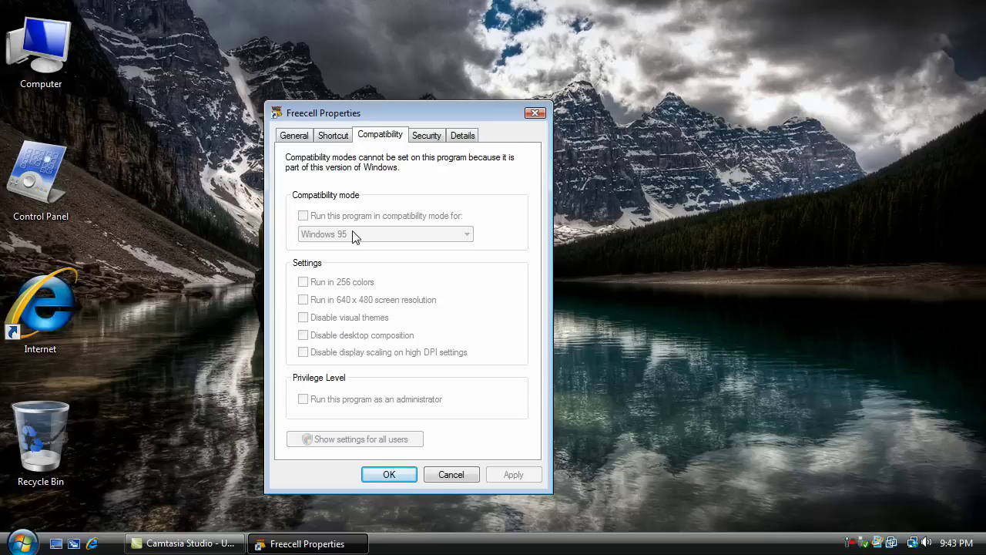
{"action": "left_click", "coordinate": [370, 476]}
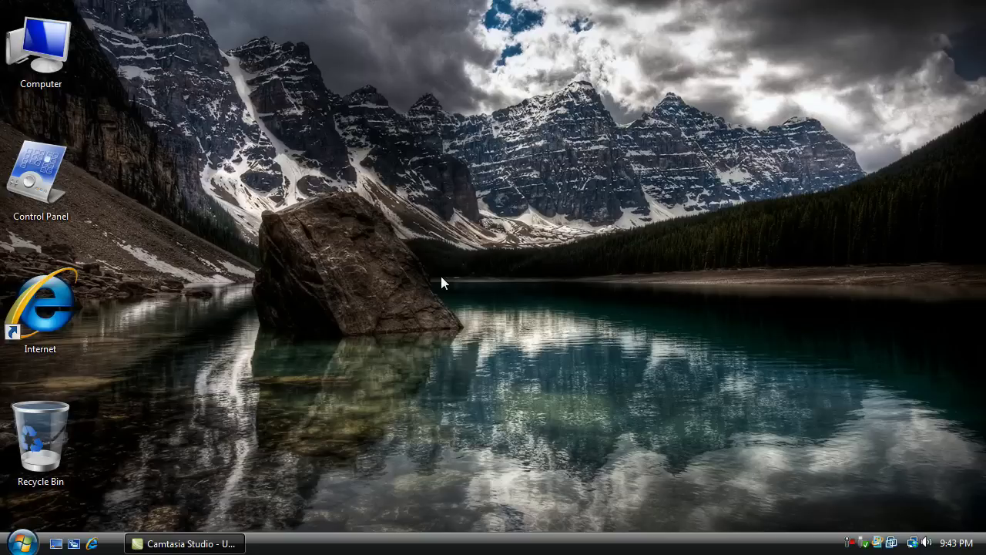